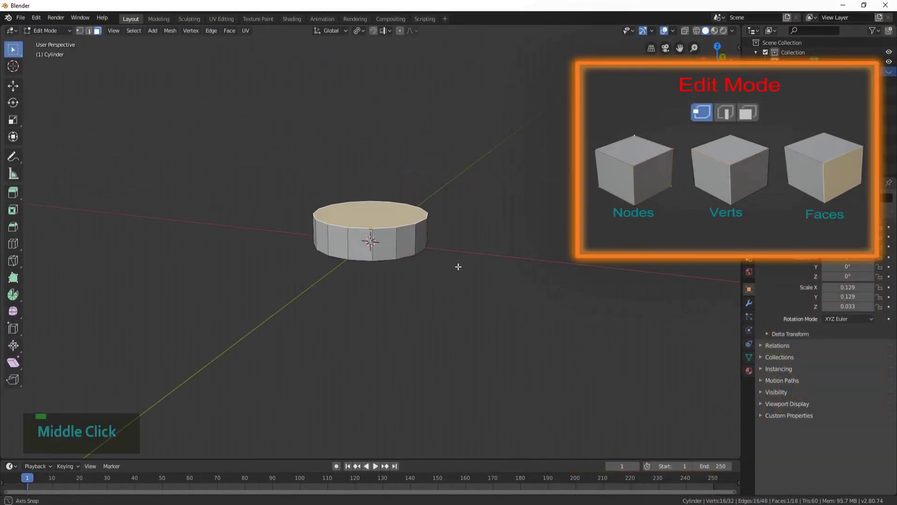
Step: Extrude the selected side faces in place and set the pivot point to Individual Origins
key("KP_1")
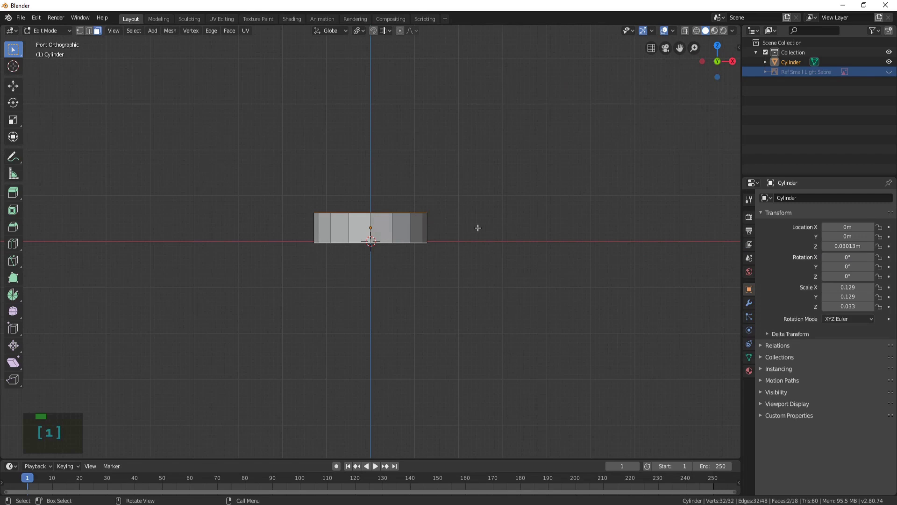
key("e")
key("Return")
key("s")
key("z")
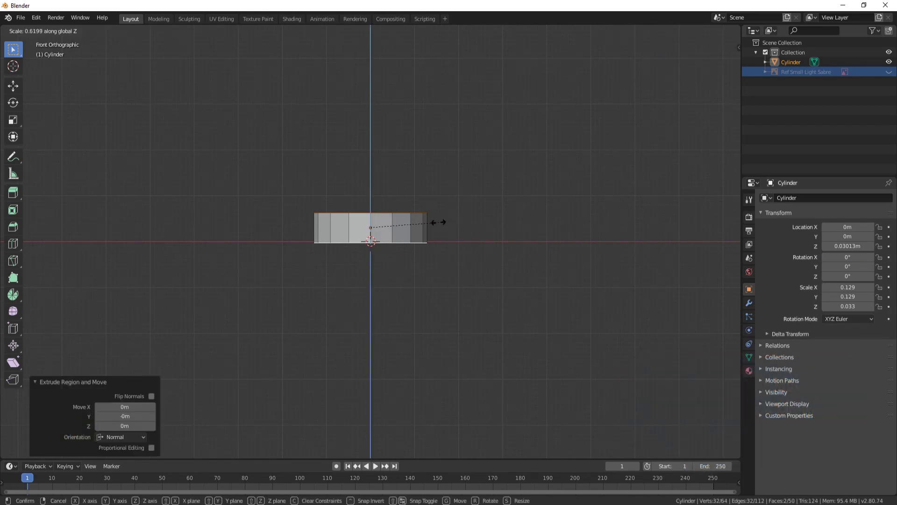
right_click(506, 209)
left_click(359, 30)
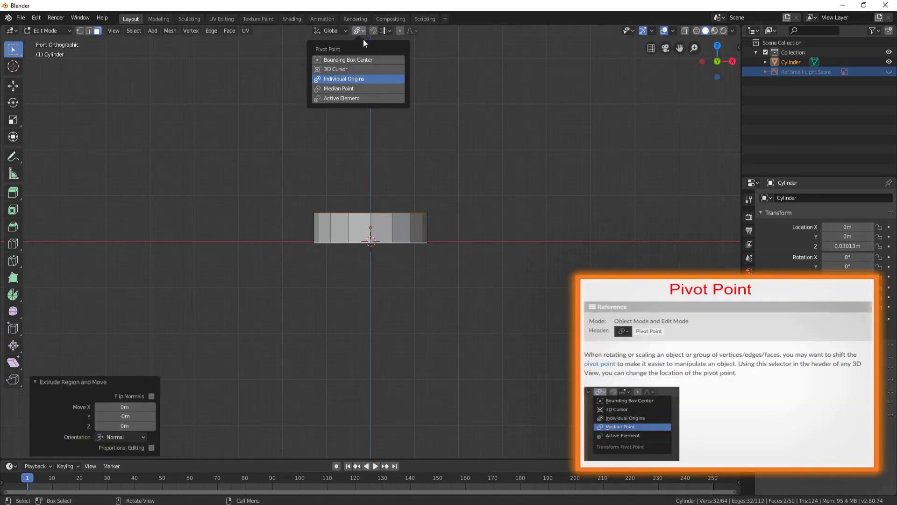
left_click(352, 79)
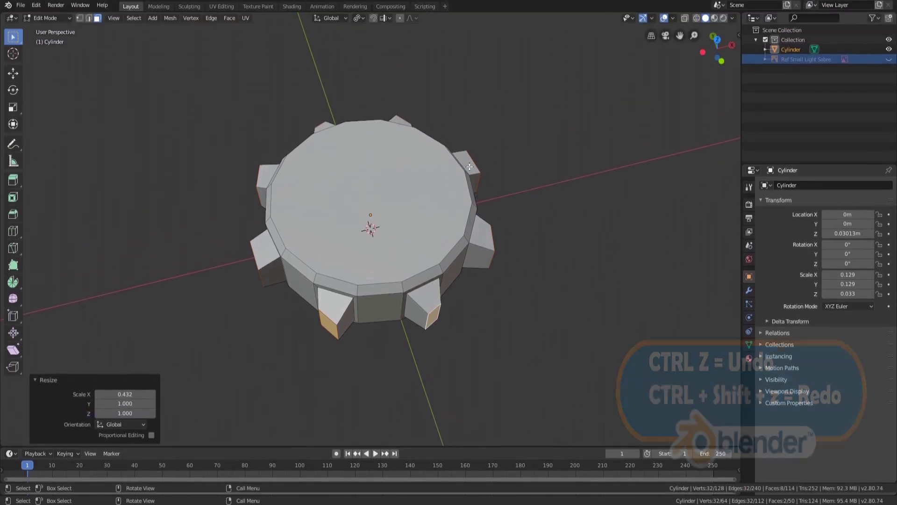
key("ctrl+z")
Step: Scale the extruded faces along their normal X axis into narrower teeth
middle_click_drag(497, 224, 453, 253)
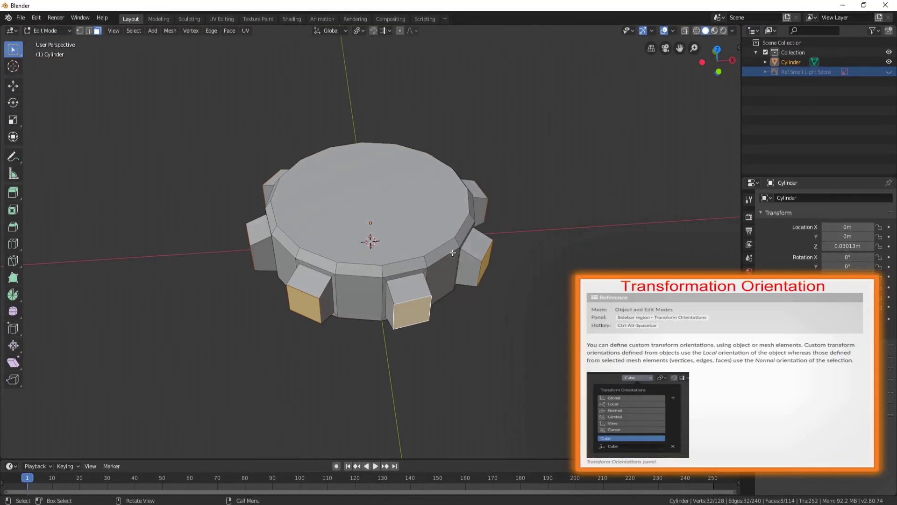
left_click(359, 31)
left_click(368, 81)
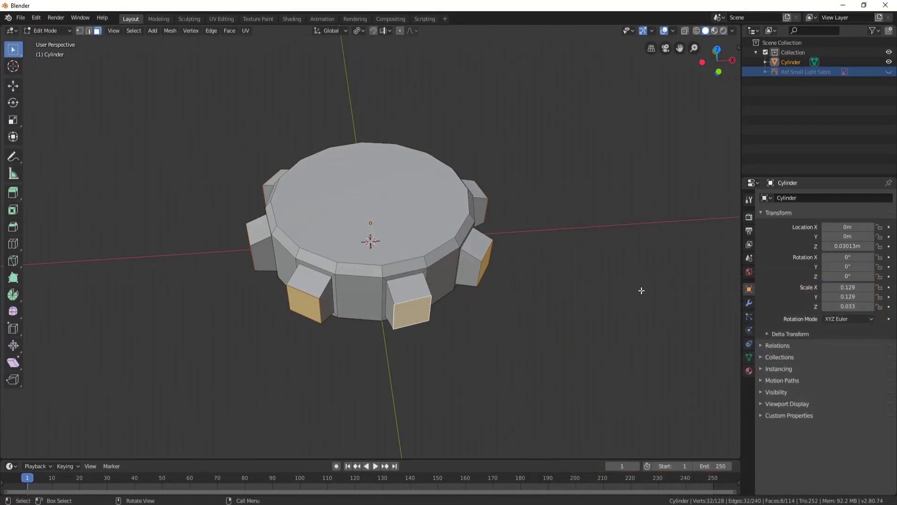
key("s")
key("x")
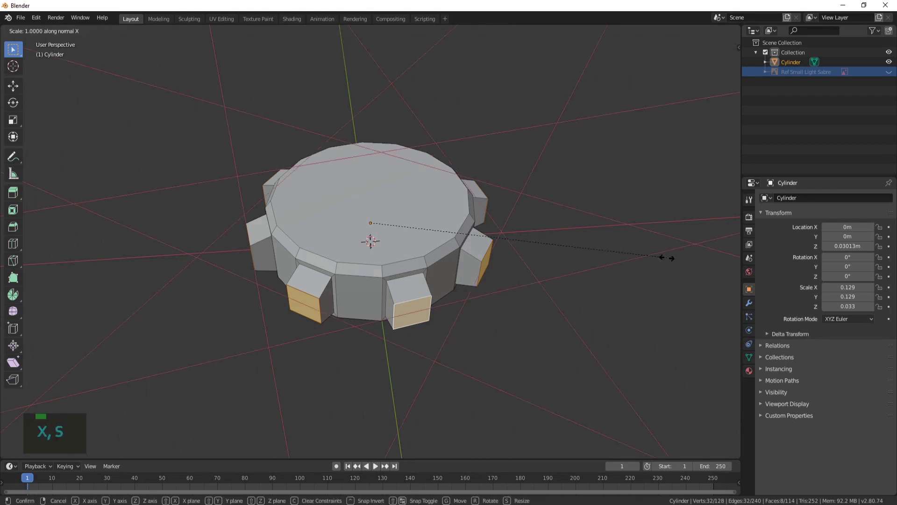
left_click(575, 256)
Step: Select further side faces, extrude them in place and shrink them to 0.802 as recessed panels
middle_click_drag(574, 256, 472, 274)
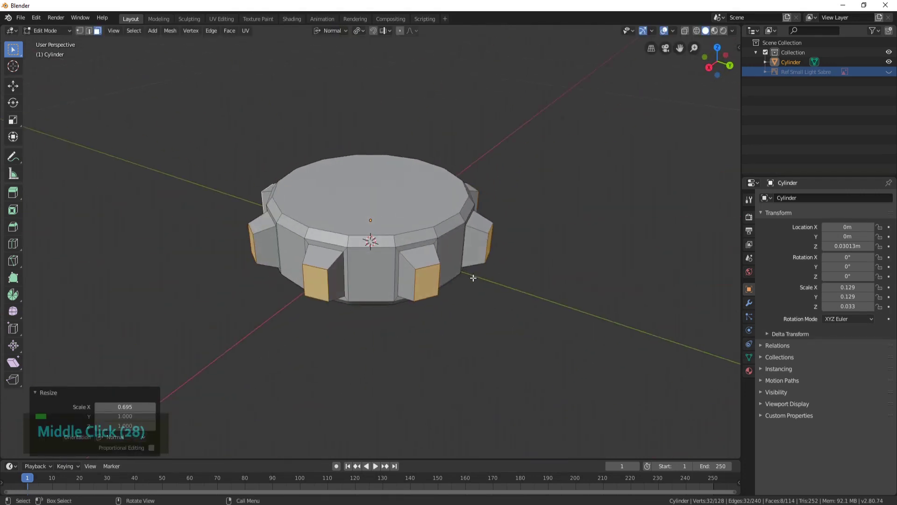
key("KP_7")
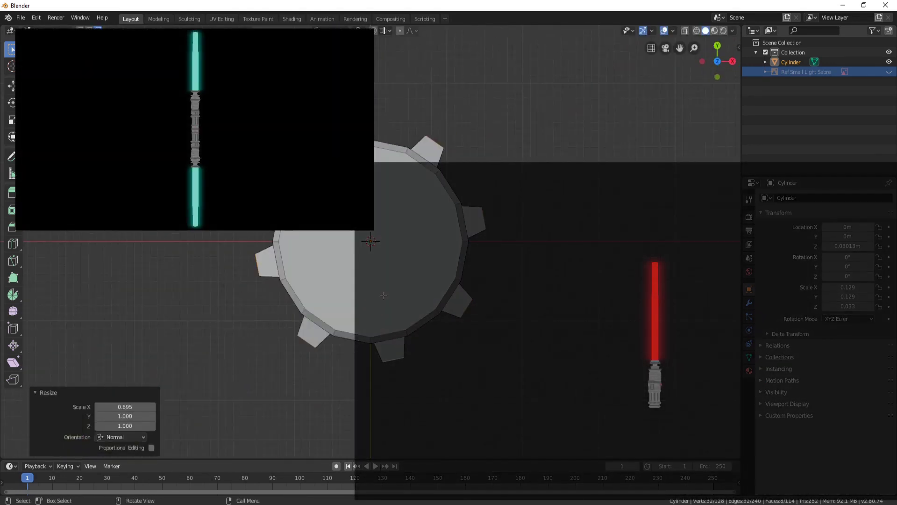
middle_click_drag(447, 320, 383, 281)
left_click(402, 290, "shift")
left_click(392, 285, "shift")
key("alt+e")
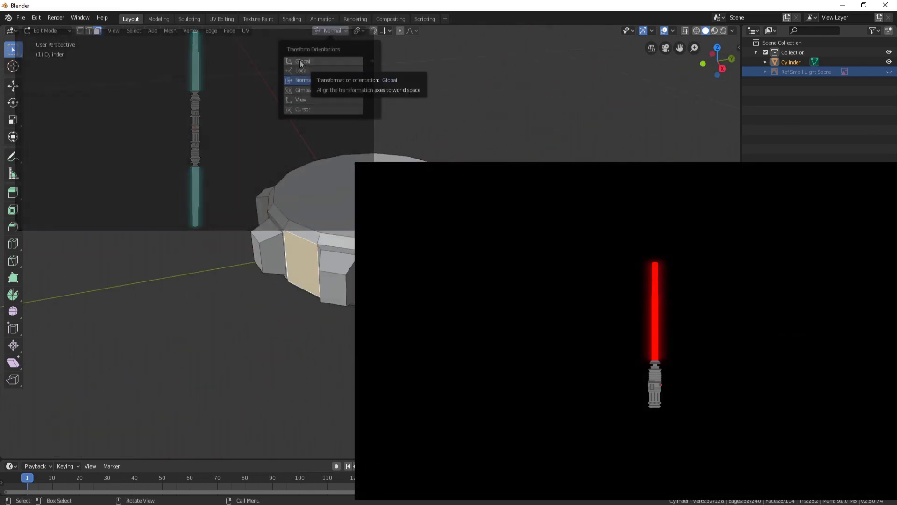
key("Return")
key("Return")
key("s")
left_click(571, 356)
middle_click_drag(570, 357, 571, 356)
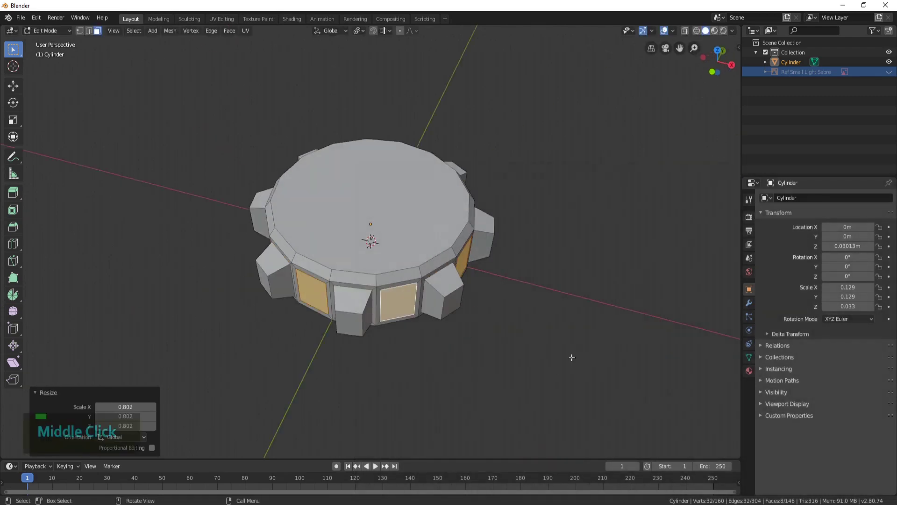
Step: Merge the first rim vertex pairs at the last selected vertex to form pointed notches
key("e")
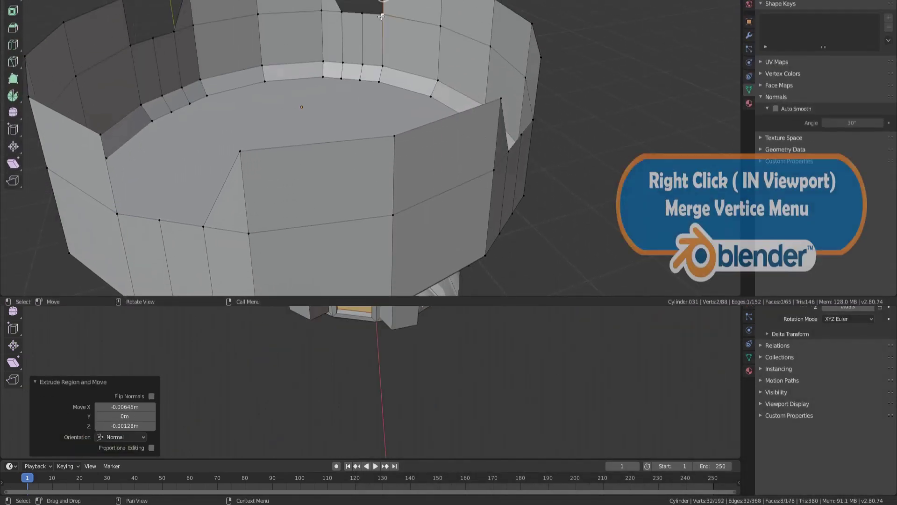
right_click(528, 126)
mouse_move(561, 319)
left_click(600, 330)
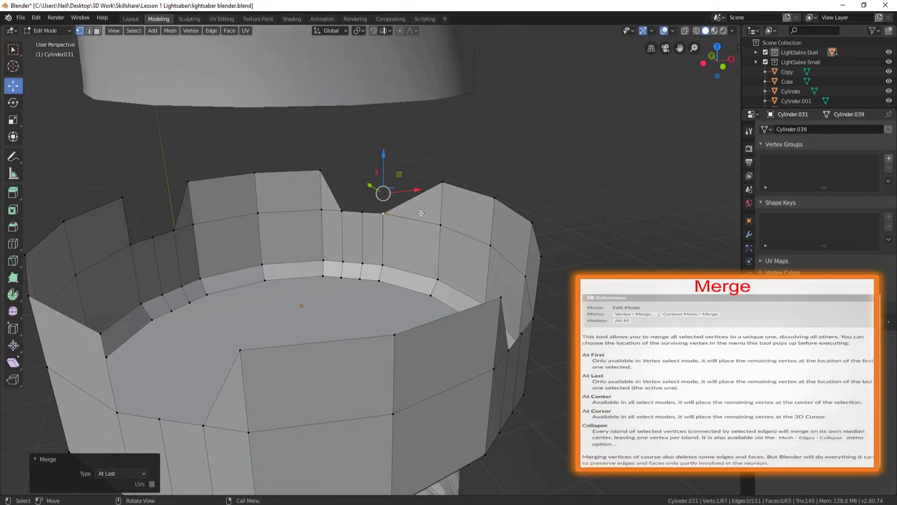
middle_click_drag(388, 214, 430, 211)
left_click(423, 279, "shift")
right_click(581, 237)
mouse_move(582, 237)
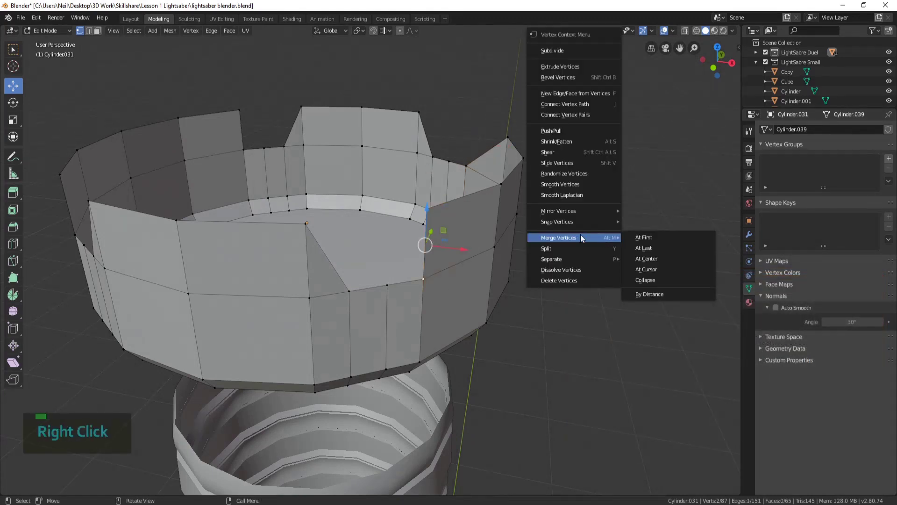
left_click(656, 249)
Step: Merge another rim vertex pair at the last vertex on the far side of the ring
middle_click_drag(607, 243, 327, 219)
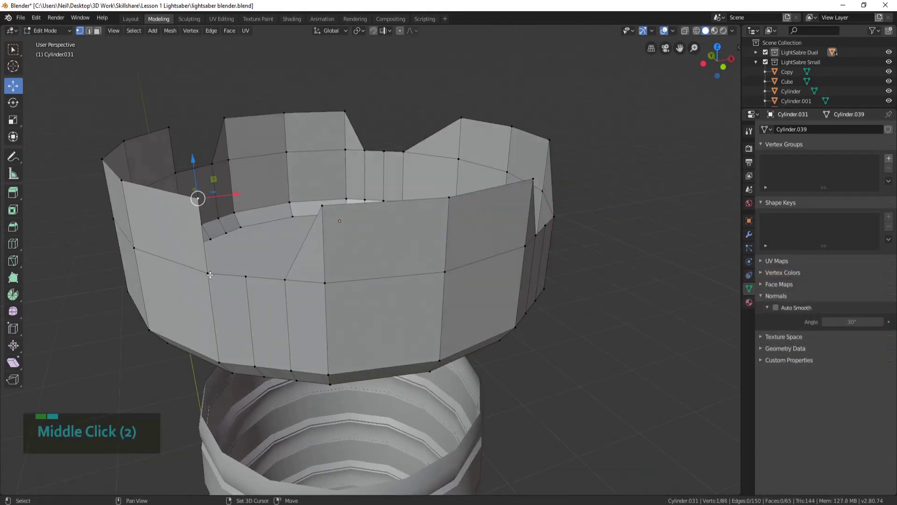
right_click(187, 224)
key("Escape")
left_click(181, 173, "shift")
right_click(187, 207)
left_click(264, 219)
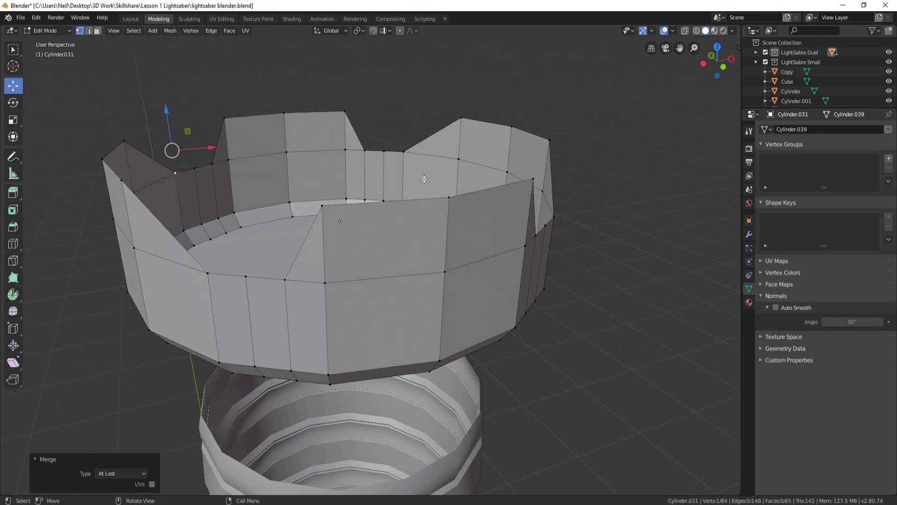
middle_click_drag(264, 218, 468, 196)
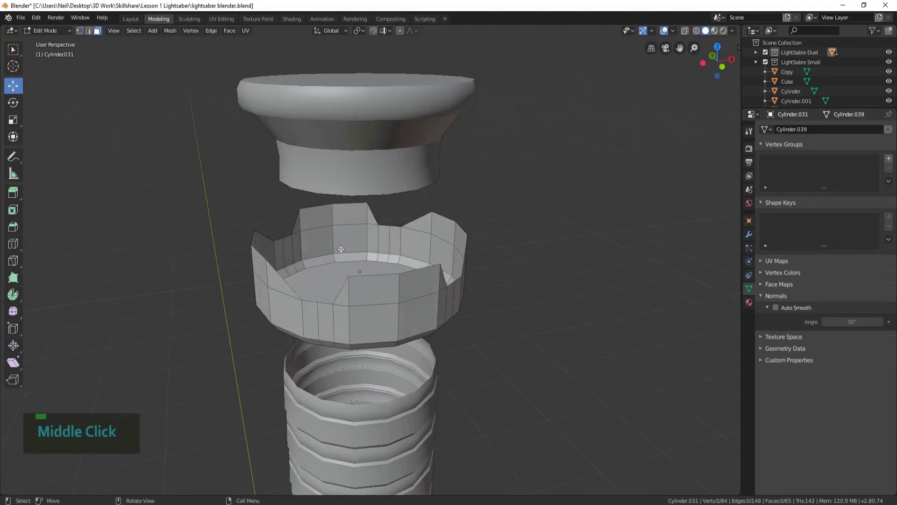
Step: Apply the ring's rotation and scale, then check its normals with the Face Orientation overlay
key("Tab")
key("ctrl+a")
left_click(490, 206)
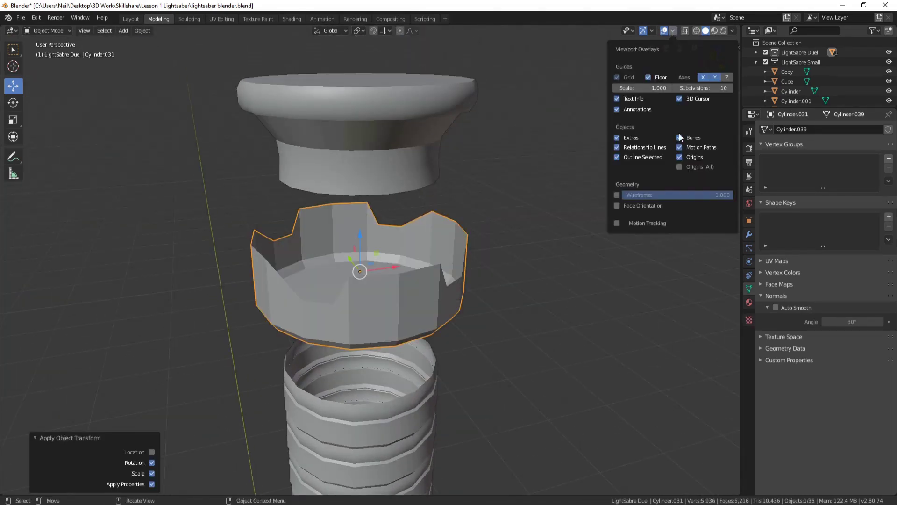
key("Tab")
left_click(673, 30)
left_click(620, 209)
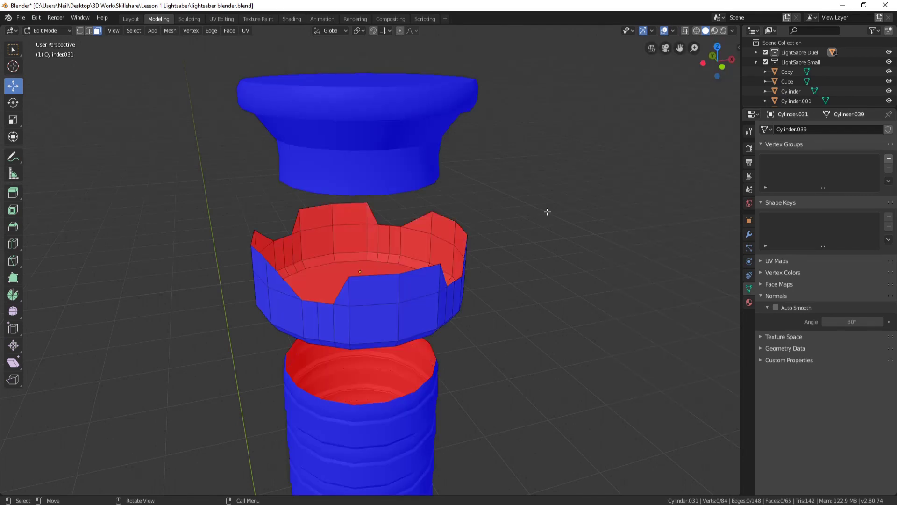
middle_click_drag(547, 210, 649, 68)
left_click(673, 30)
left_click(619, 209)
Step: Add a Solidify modifier giving the ring 0.01 m wall thickness
key("Tab")
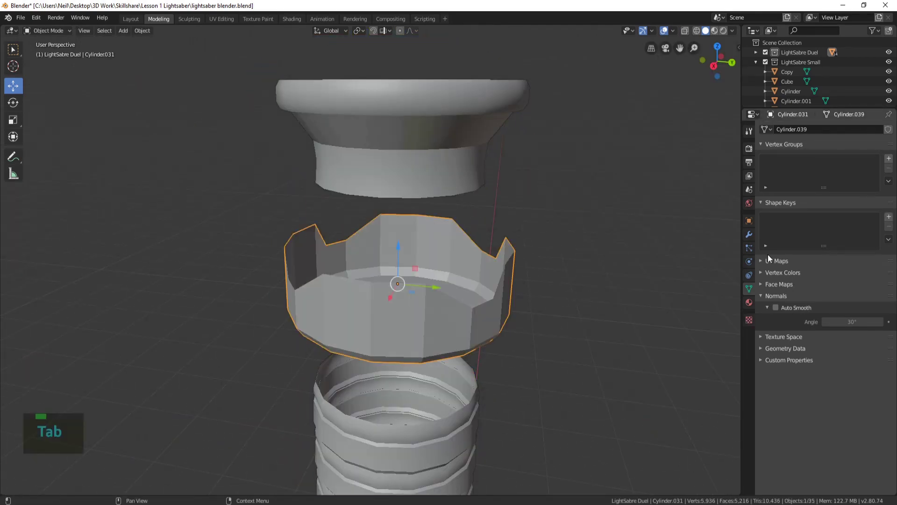
left_click(749, 233)
left_click(798, 130)
left_click(696, 337)
middle_click_drag(514, 280, 514, 261)
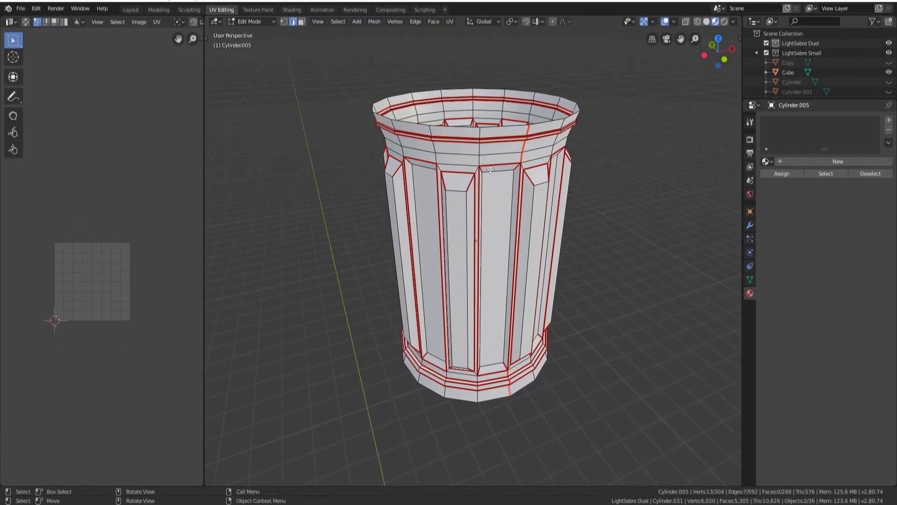
Step: Select the whole cylinder mesh and unwrap it
key("a")
key("u")
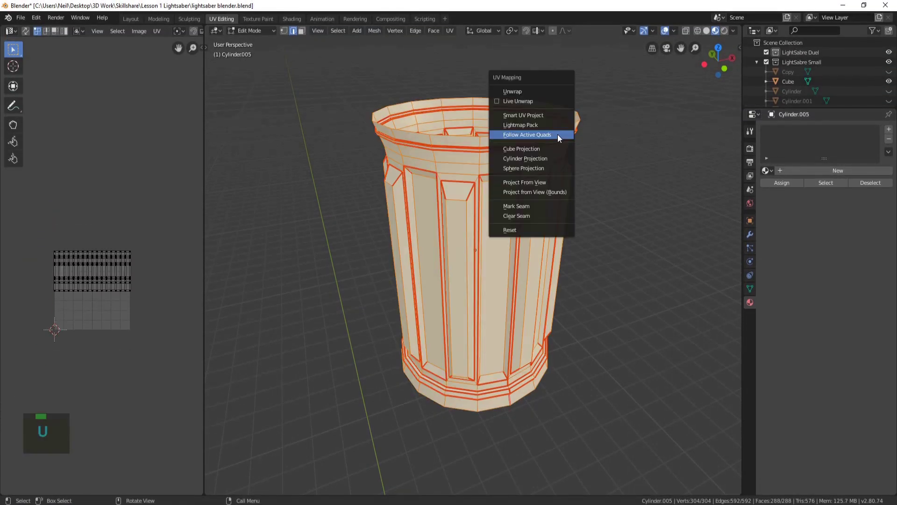
left_click(557, 134)
scroll(120, 292, "up", 4)
middle_click_drag(120, 293, 144, 316)
scroll(144, 316, "down", 2)
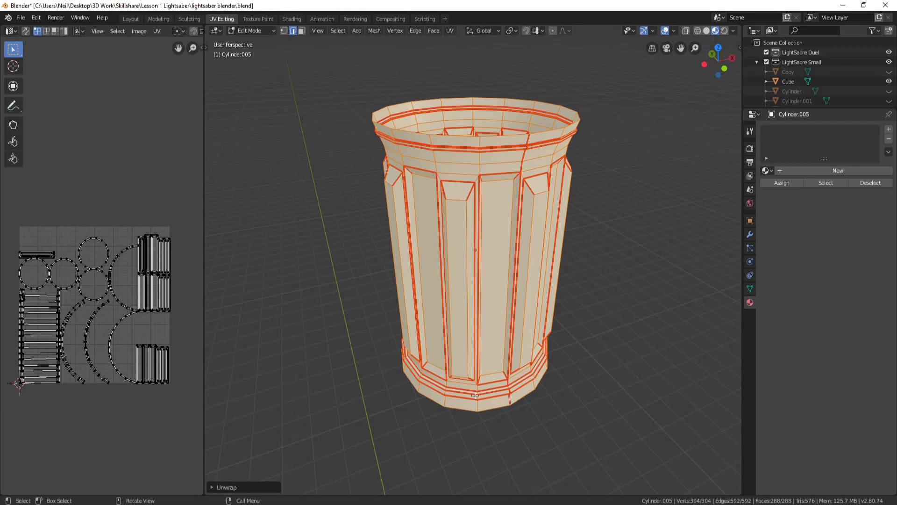
Step: Select the linked top rim faces, lightmap-pack them, then unwrap with Follow Active Quads
key("3")
left_click(536, 122)
key("l")
key("u")
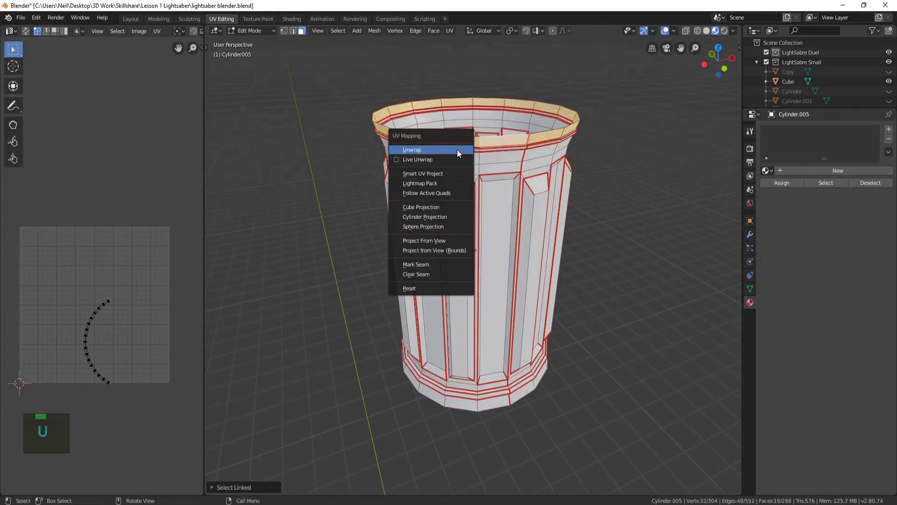
left_click(421, 184)
left_click(417, 280)
key("u")
left_click(456, 208)
scroll(449, 205, "down", 3, "shift")
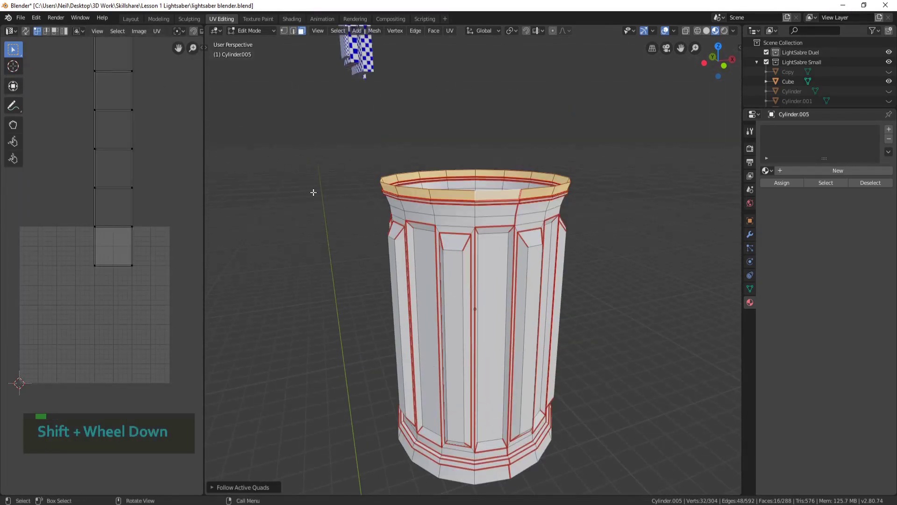
scroll(486, 233, "up", 3)
scroll(486, 234, "down", 5)
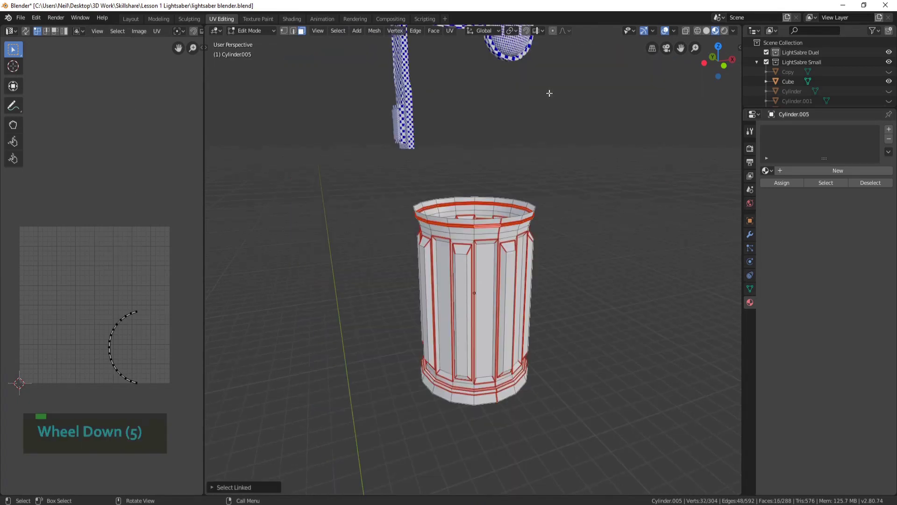
Step: Select the base ring of faces and unwrap it with Follow Active Quads
key("u")
middle_click_drag(489, 237, 468, 80, "shift")
scroll(463, 149, "up", 3)
key("l")
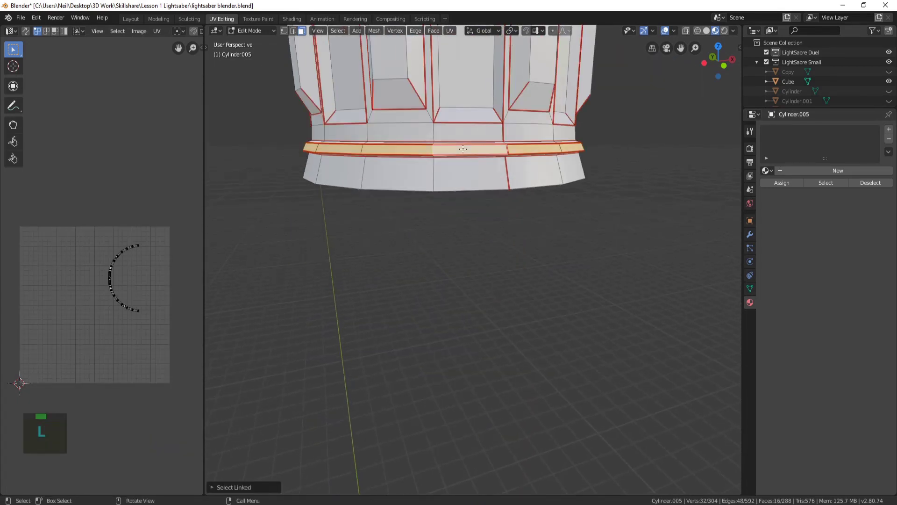
key("u")
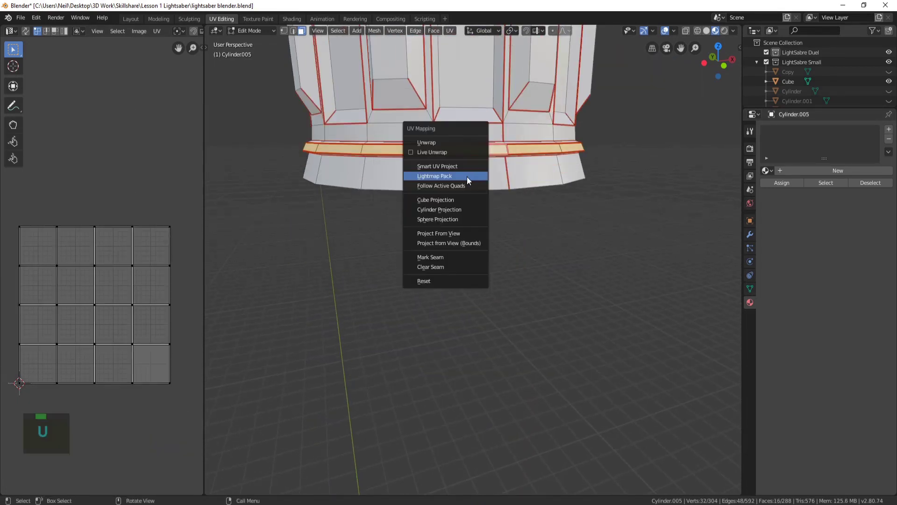
left_click(467, 176)
Step: Select the whole lower ring of faces for unwrapping
left_click(465, 183)
middle_click_drag(466, 183, 466, 231, "shift")
key("l")
key("u")
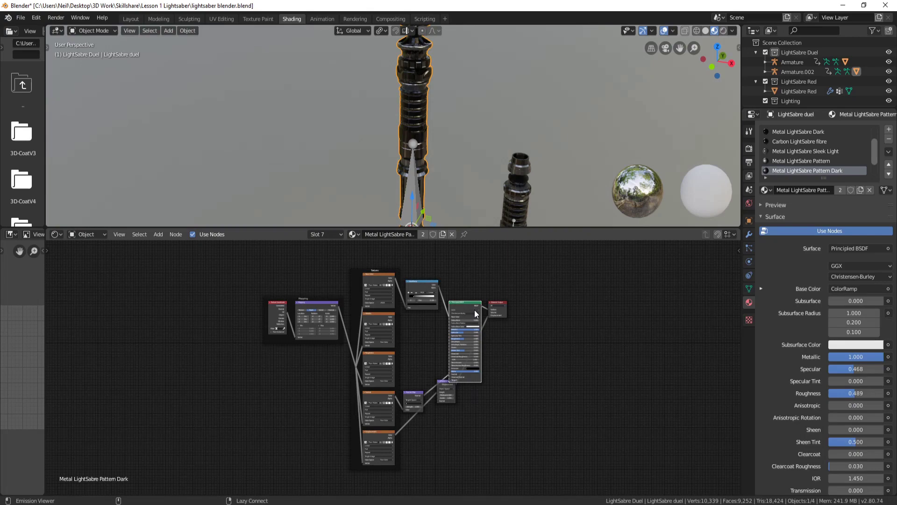
Step: Load the BaseColor, Height, Metallic, NormalOpenGL and Roughness maps from LightSabre Sleek Metal as a Principled texture setup
key("ctrl+shift+t")
left_click(123, 67)
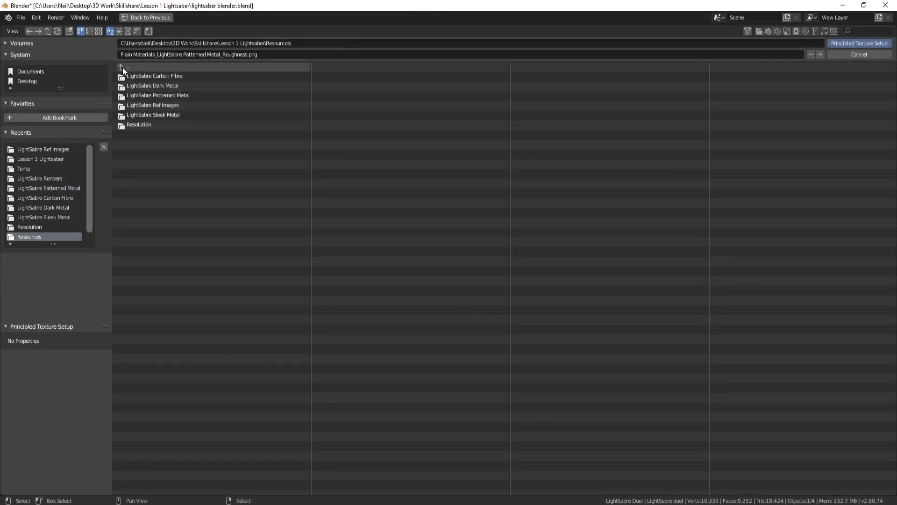
left_click(100, 31)
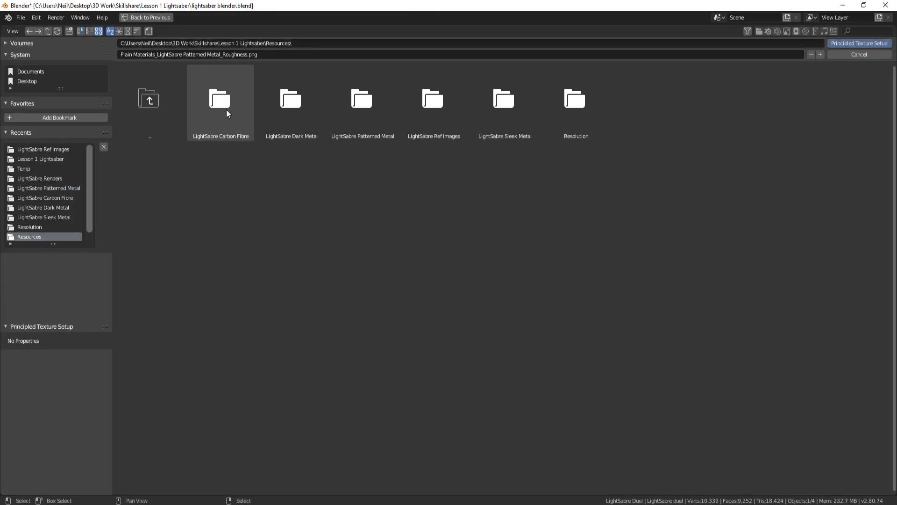
double_click(514, 112)
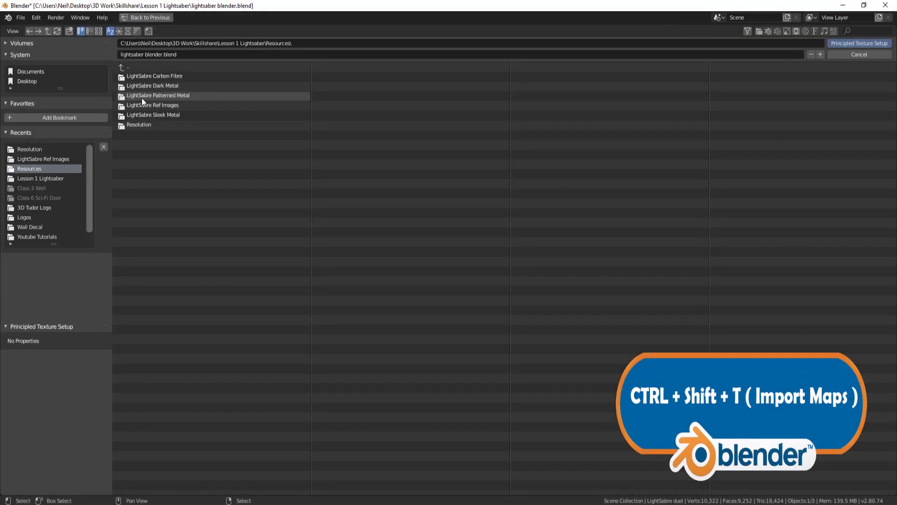
double_click(163, 116)
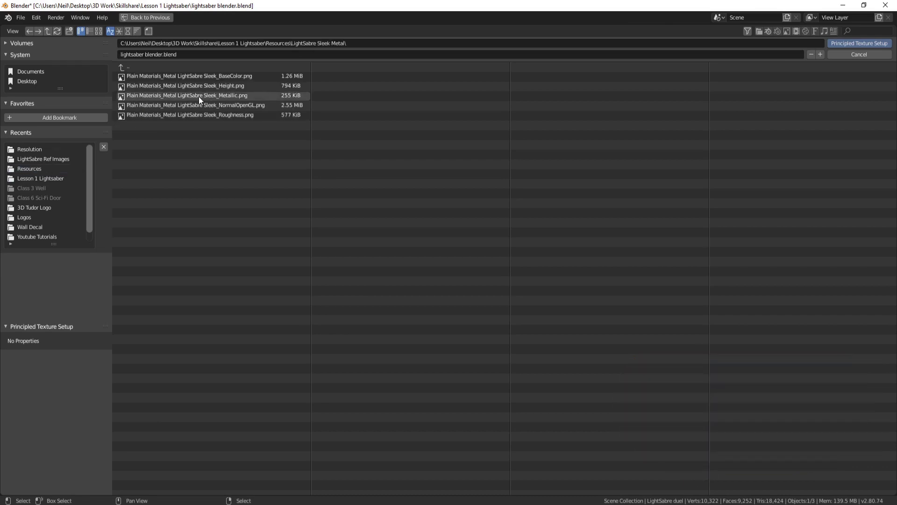
left_click(187, 76)
left_click(187, 86, "shift")
left_click(197, 95, "shift")
left_click(244, 104, "shift")
left_click(201, 114, "shift")
left_click(848, 43)
Step: Reposition the Displacement node within the material's node tree
scroll(327, 364, "down", 9)
middle_click_drag(280, 373, 299, 374, "shift")
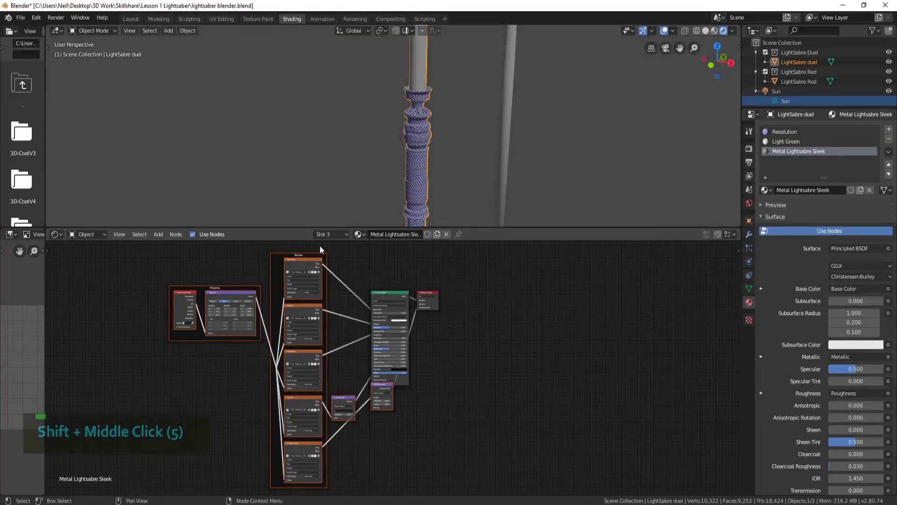
left_click_drag(335, 465, 313, 401)
key("shift+d")
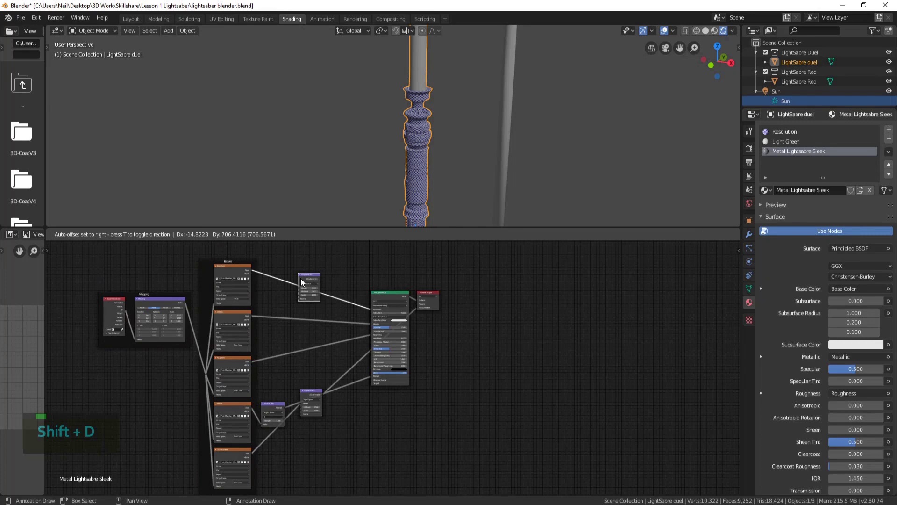
left_click(302, 281)
key("ctrl+z")
scroll(313, 279, "down", 3)
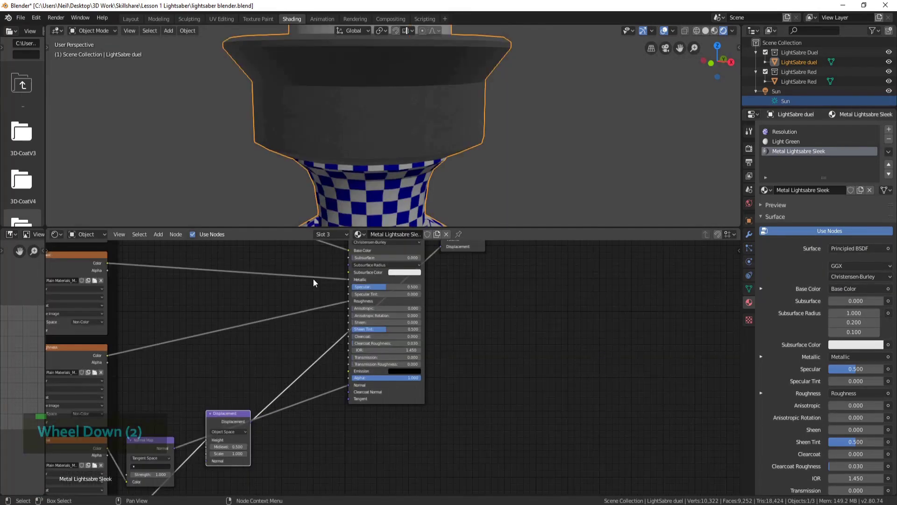
middle_click_drag(313, 278, 290, 366)
scroll(290, 365, "up", 6)
middle_click_drag(230, 352, 237, 368)
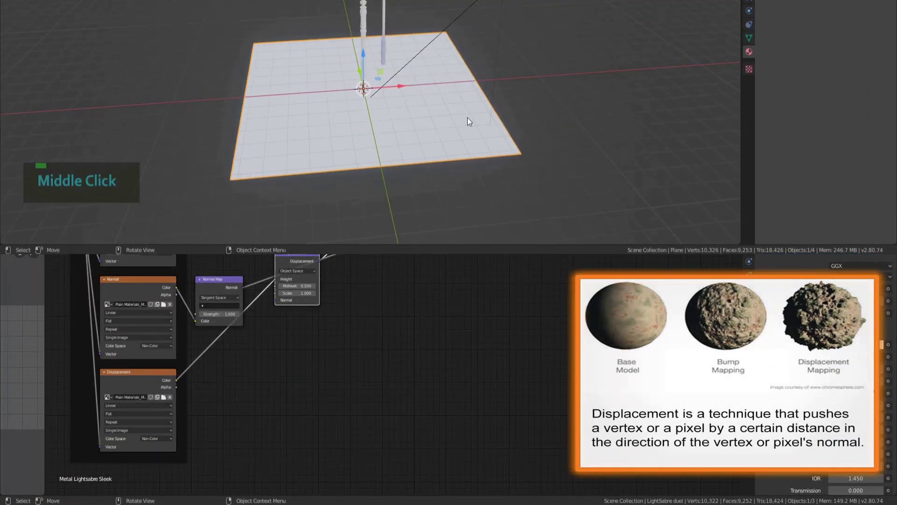
mouse_move(469, 120)
middle_mouse_down()
mouse_move(609, 282)
mouse_move(582, 327)
mouse_move(438, 238)
middle_mouse_up()
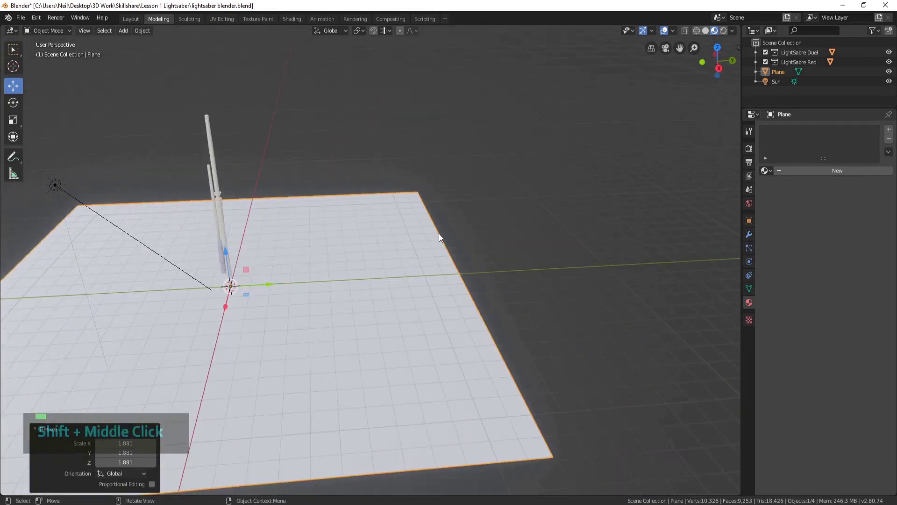
Step: Extrude the plane's right edge straight up along Z into a back wall
key("Tab")
left_click(440, 235)
middle_click_drag(462, 276, 117, 180)
middle_click_drag(263, 235, 355, 220)
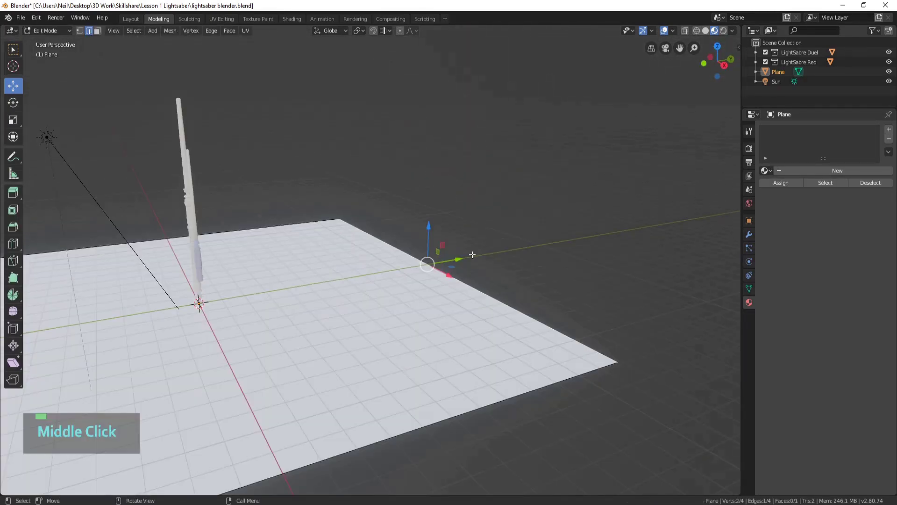
key("e")
key("z")
left_click(481, 60)
Step: Bevel the floor-wall corner with 48 segments into a smooth curve
middle_click_drag(538, 339, 513, 309)
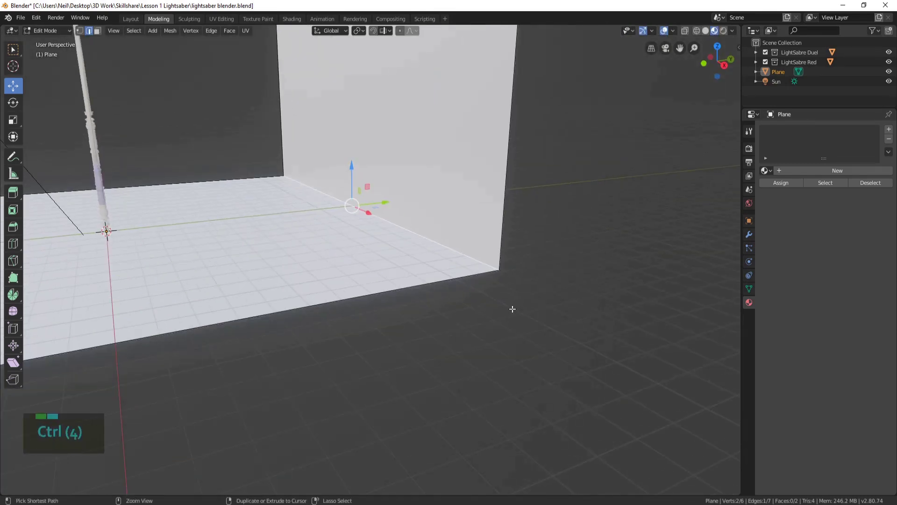
key("ctrl+b")
left_click(551, 373)
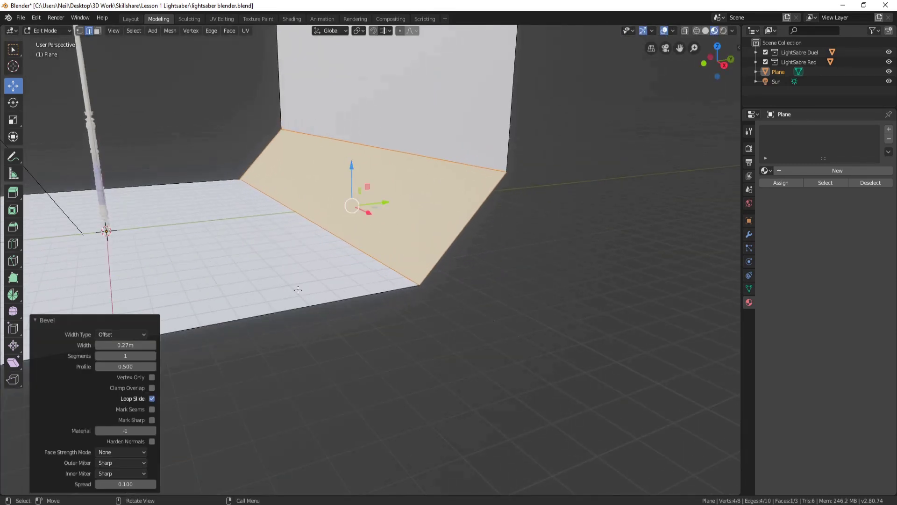
left_click_drag(117, 356, 161, 355)
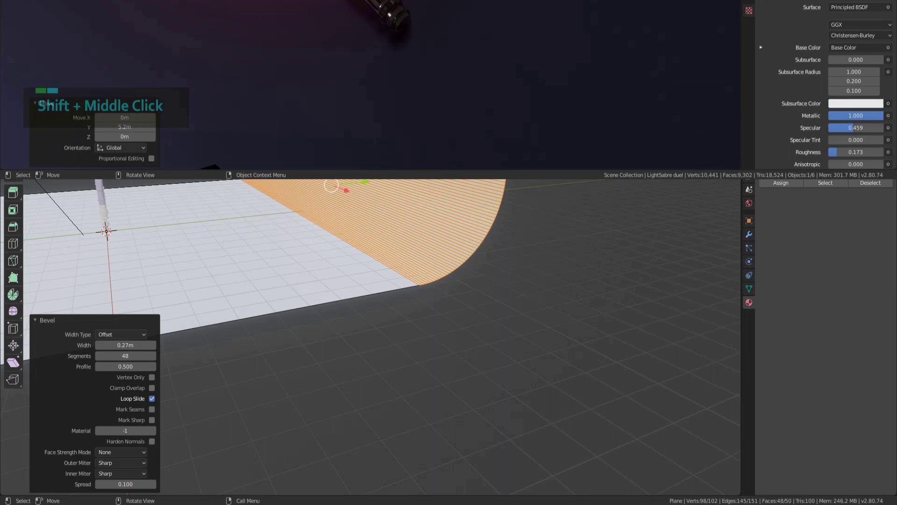
key("KP_0")
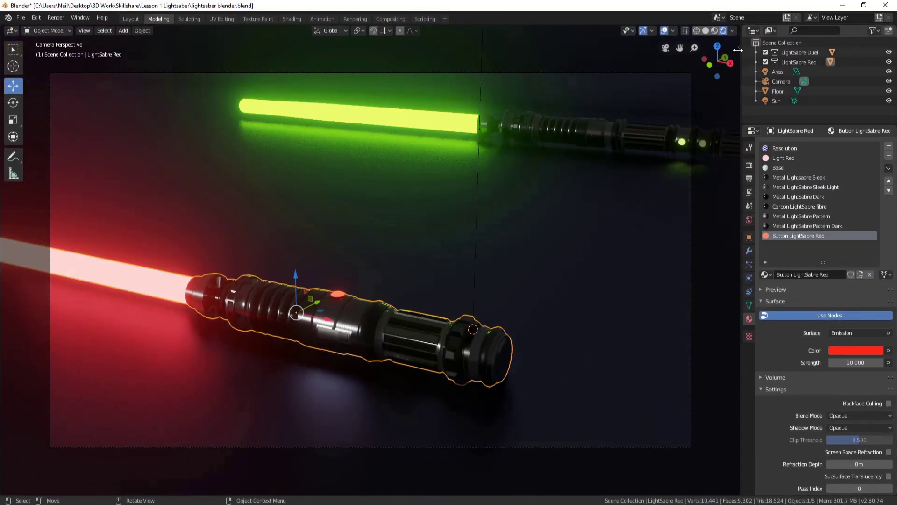
Step: Orbit and zoom the camera so the red hilt lies horizontal and larger, then render the image
key("n")
middle_click_drag(350, 263, 427, 185)
scroll(438, 216, "up", 2)
left_click(56, 17)
left_click(70, 26)
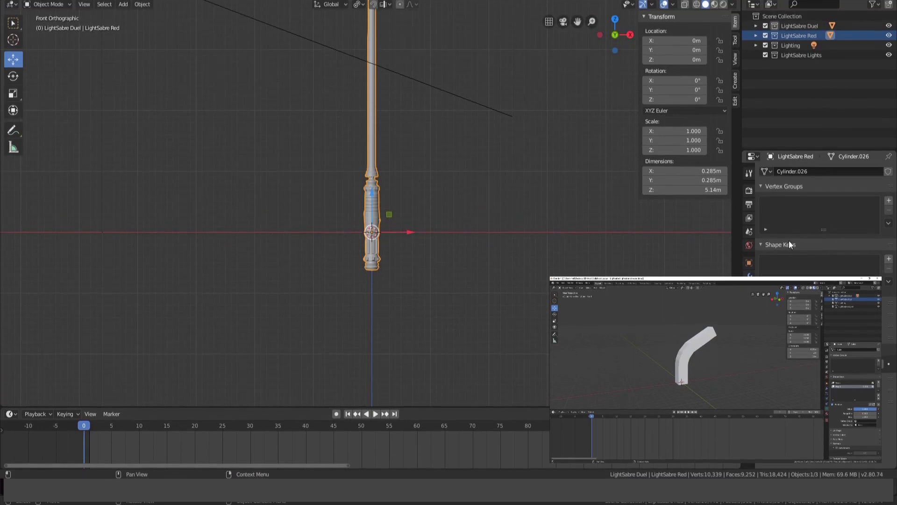
Step: Parent the red saber to its armature With Empty Groups
key("Tab")
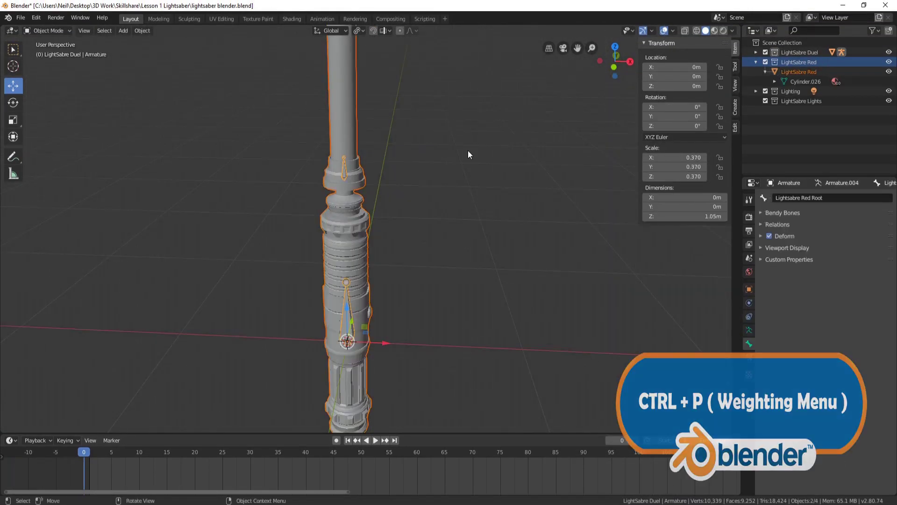
key("ctrl+p")
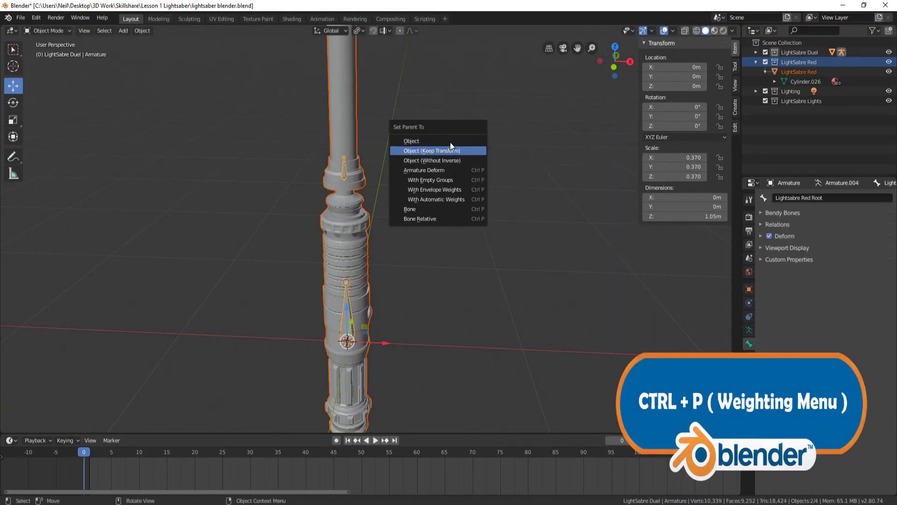
left_click(430, 180)
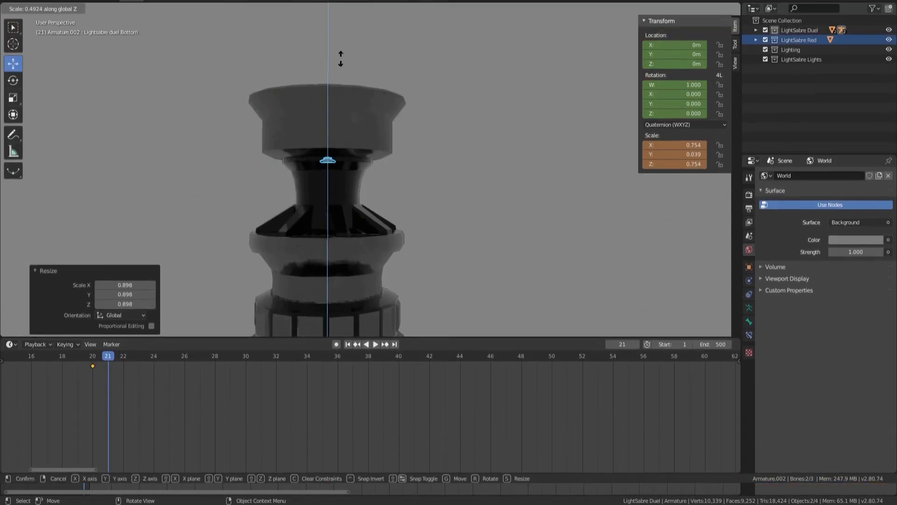
Step: Squash the bottom bone to 0.351 along Z at frame 21
left_click(348, 172)
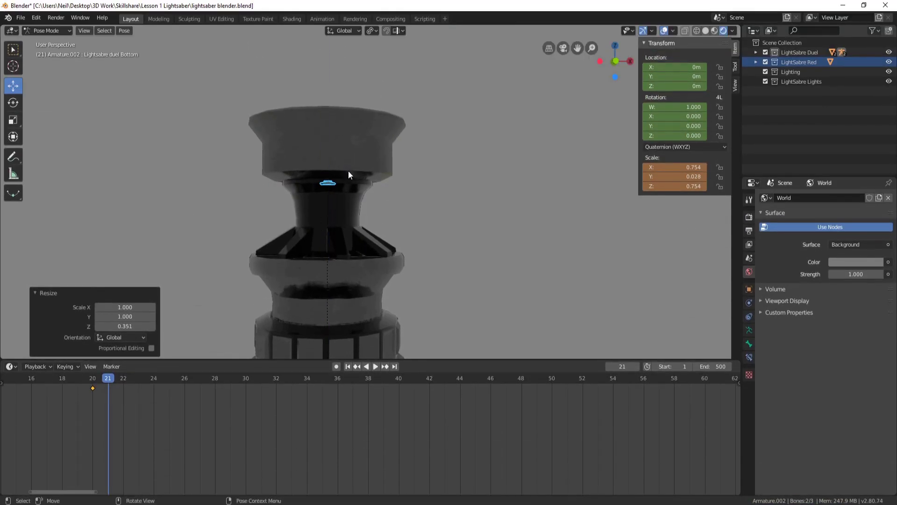
scroll(414, 126, "down", 3)
middle_click_drag(415, 126, 445, 133)
scroll(467, 136, "up", 5)
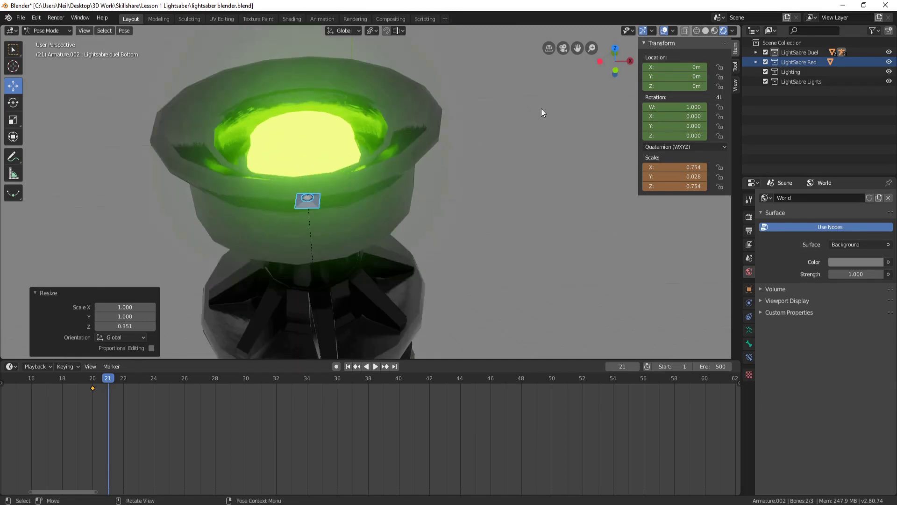
key("s")
key("z")
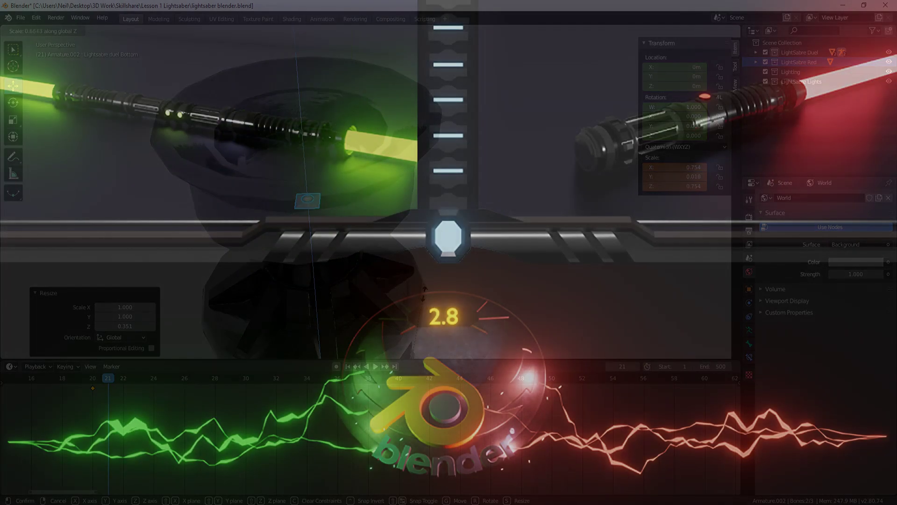